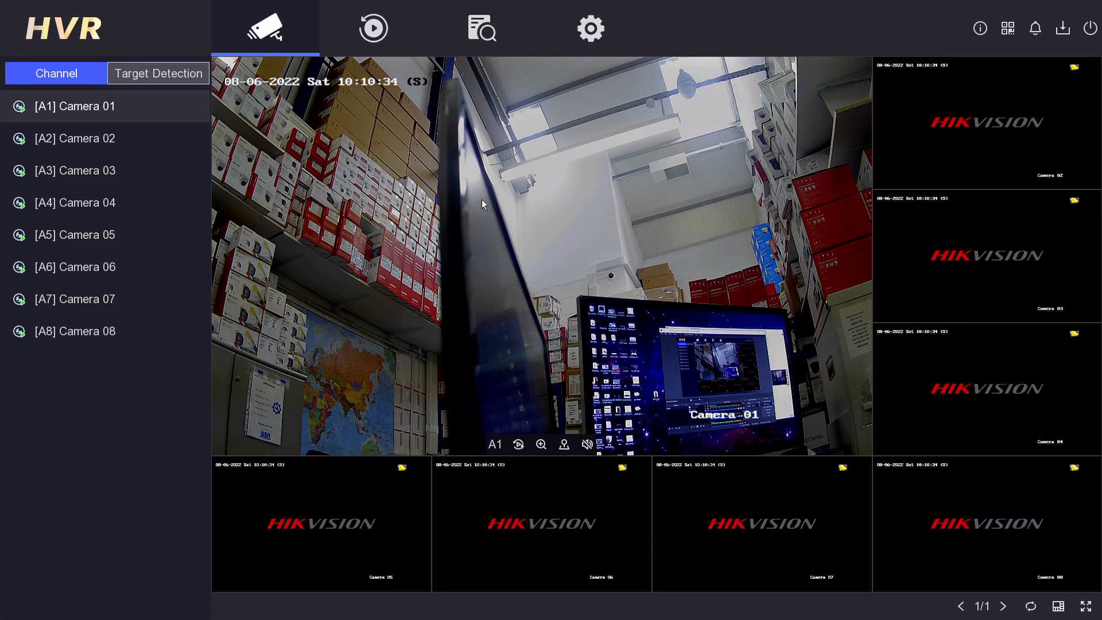
Enable Hik-Connect under the recorder's network platform access and agree to the Service Terms and Privacy Statement.
left_click(575, 33)
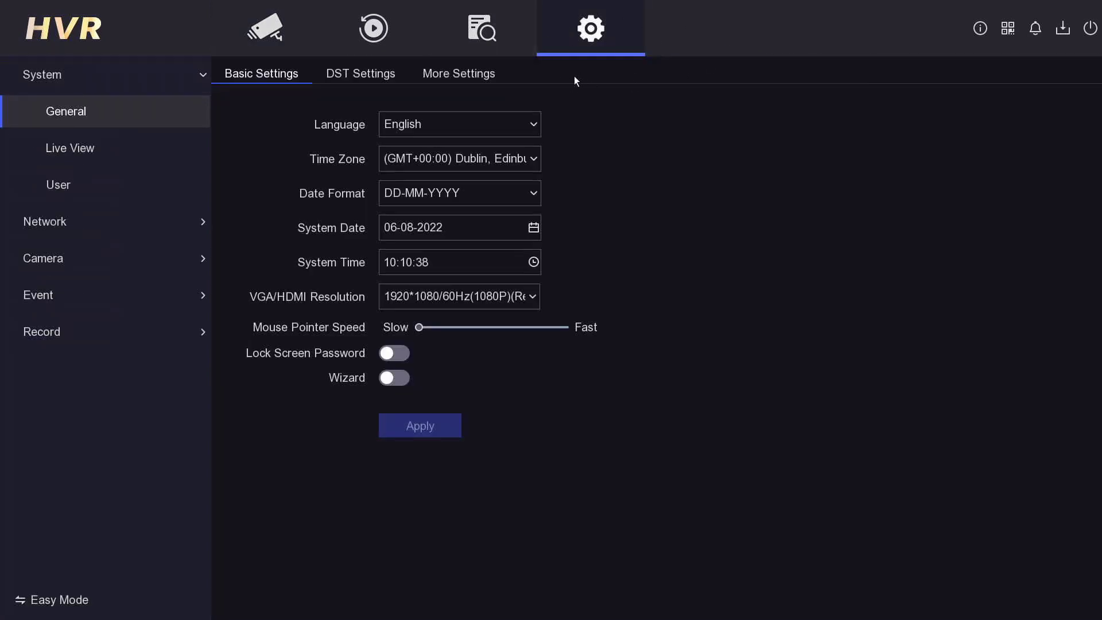
left_click(75, 222)
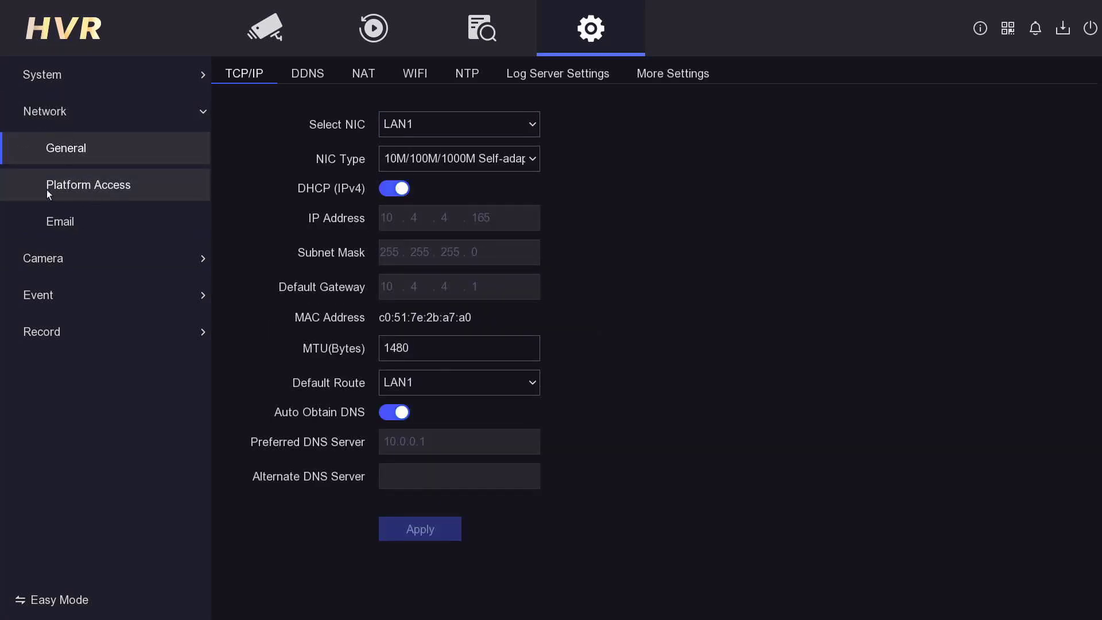
left_click(71, 185)
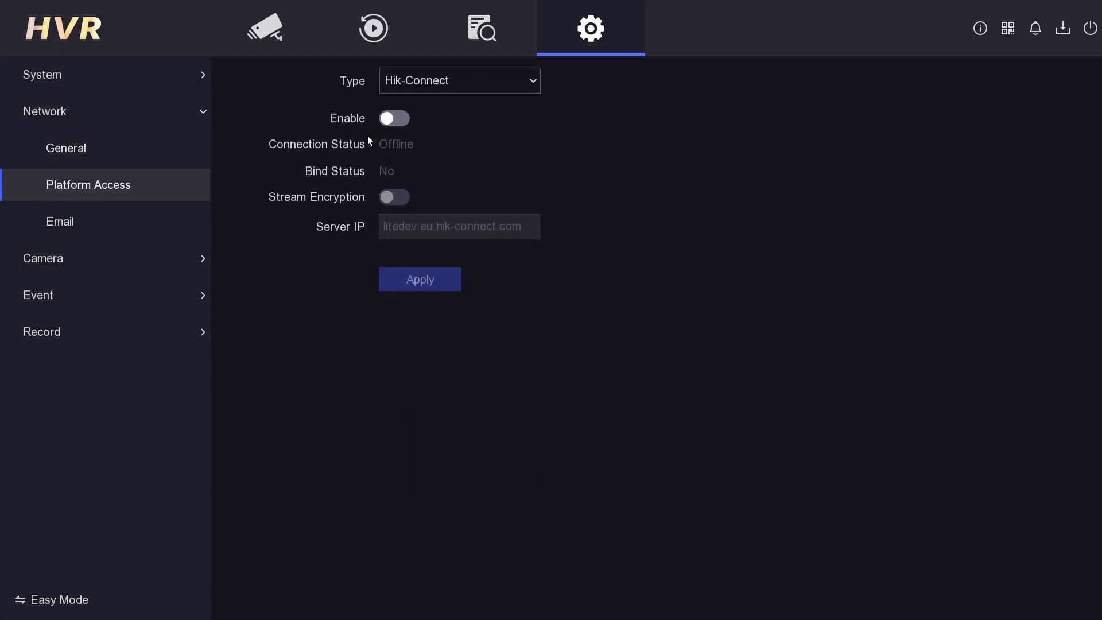
left_click(397, 118)
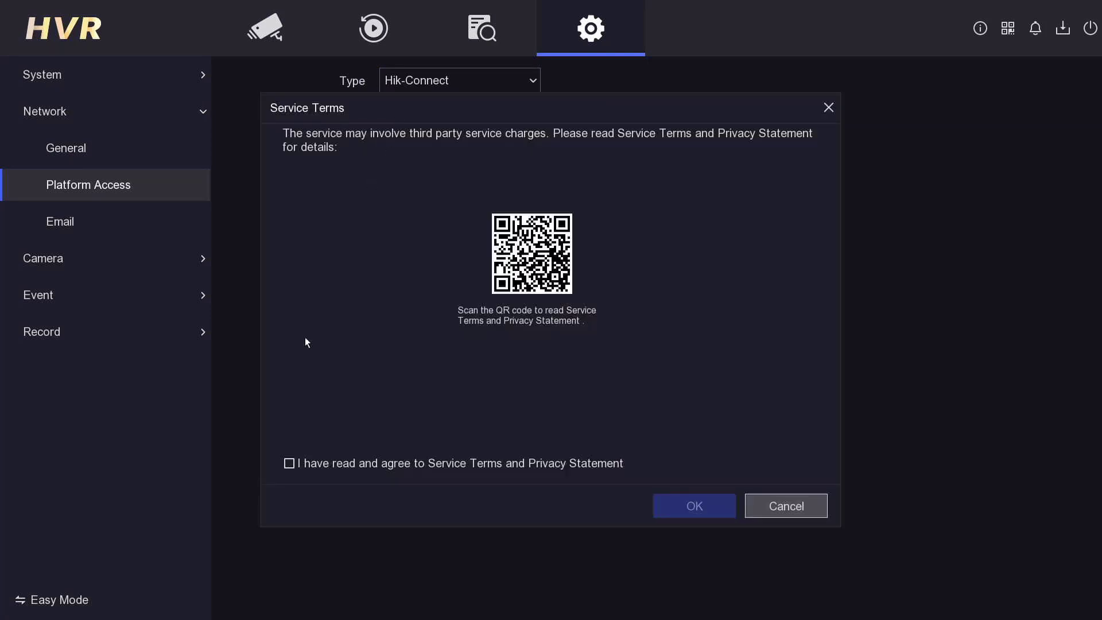
left_click(289, 462)
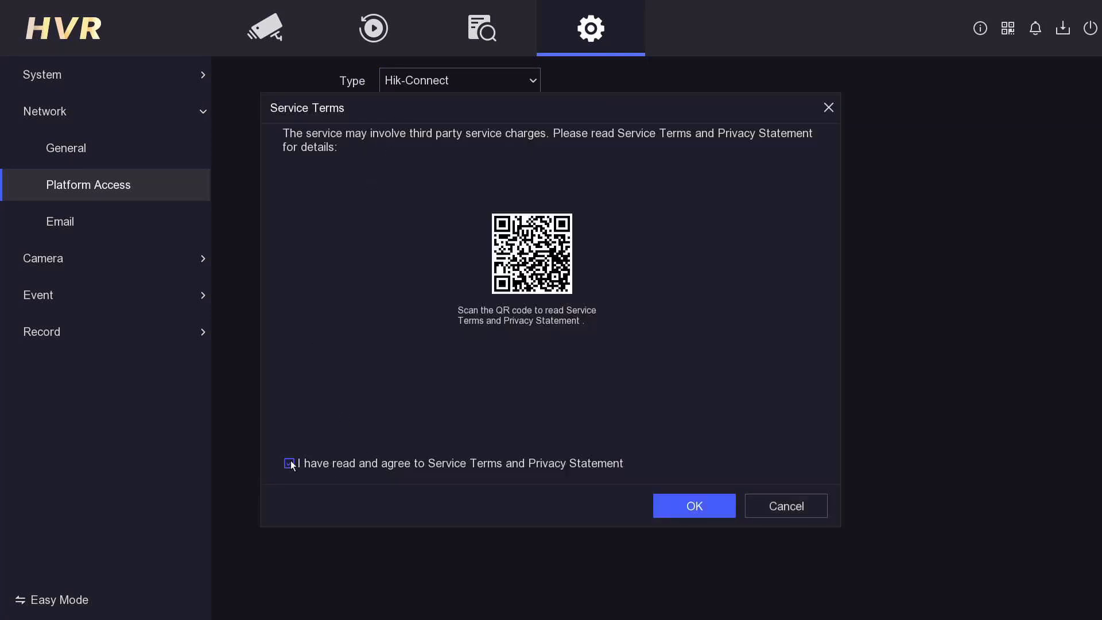
left_click(697, 504)
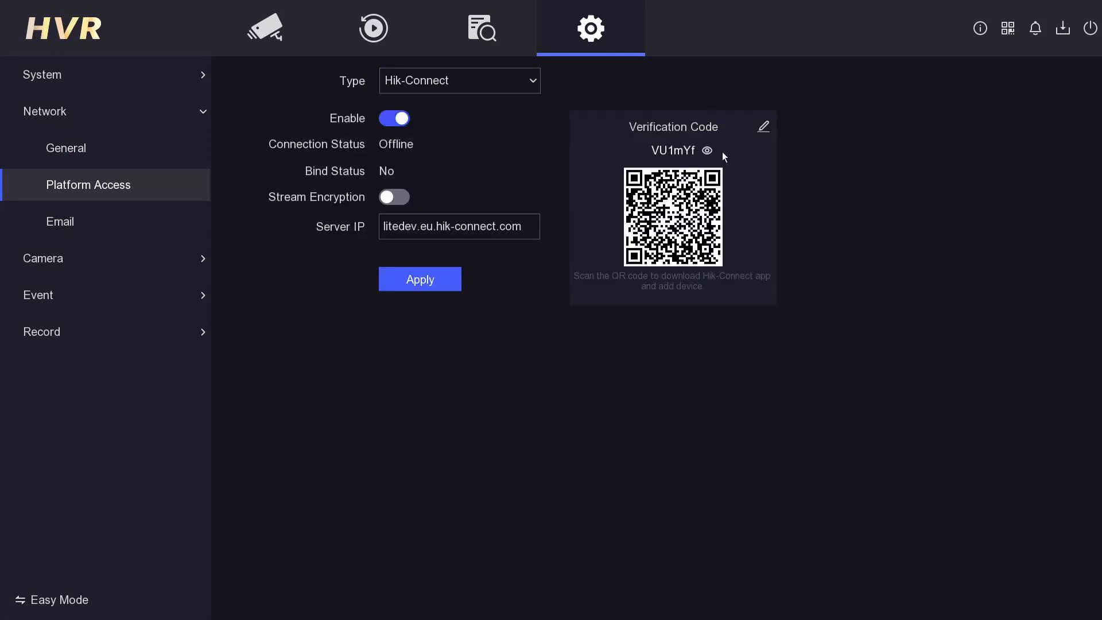
Replace the Hik-Connect verification code with a new six-digit code and confirm it.
left_click(763, 128)
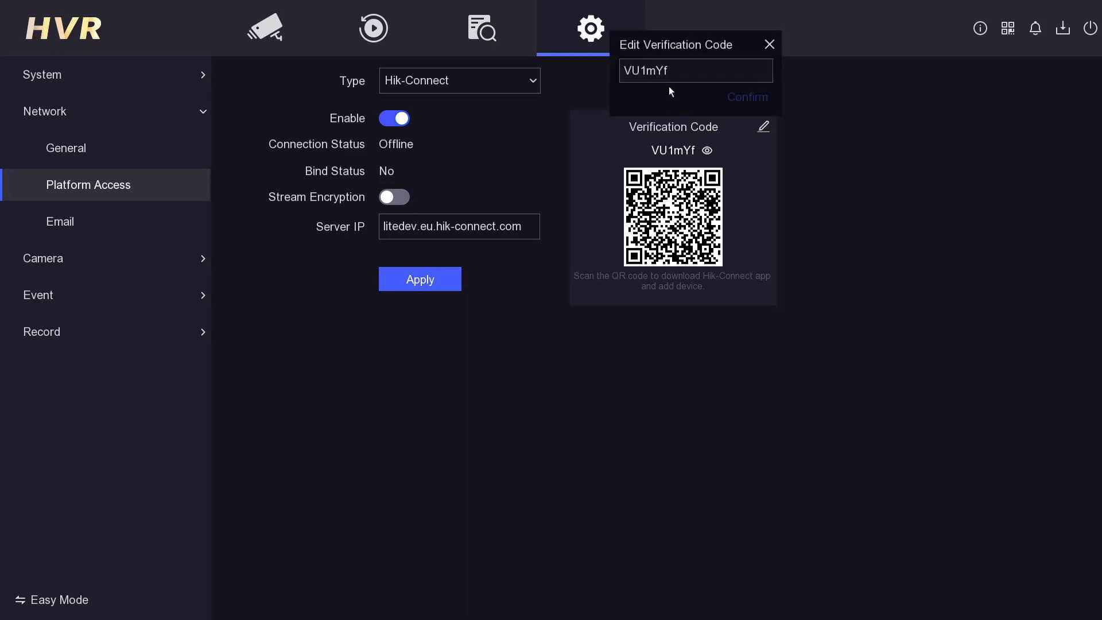
left_click(847, 100)
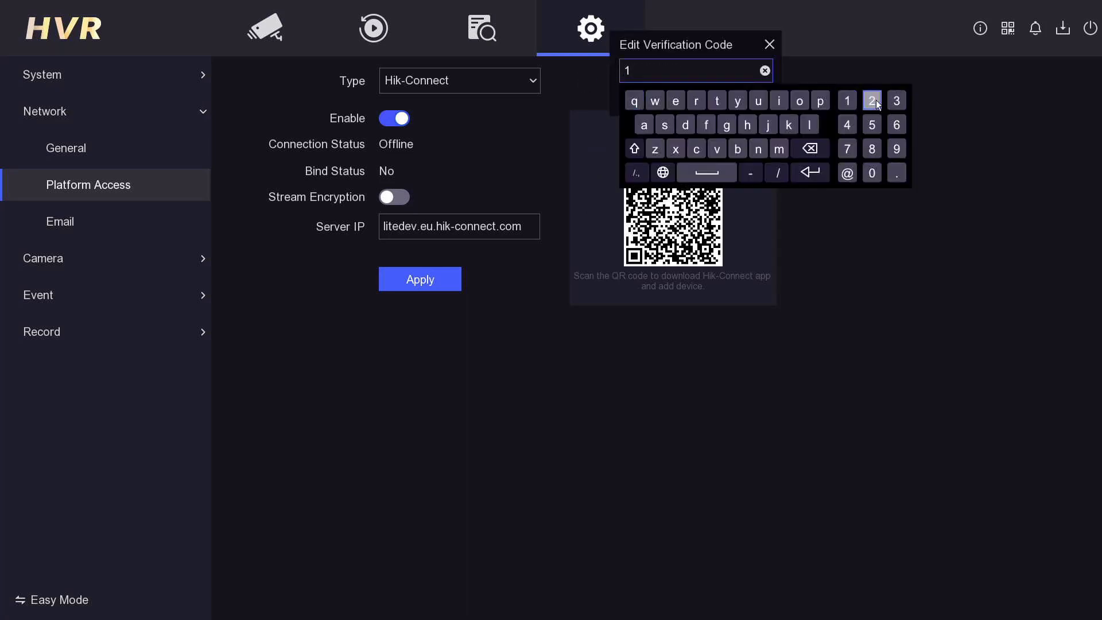
left_click(872, 100)
left_click(897, 100)
left_click(847, 125)
left_click(872, 124)
left_click(897, 124)
left_click(683, 54)
left_click(742, 102)
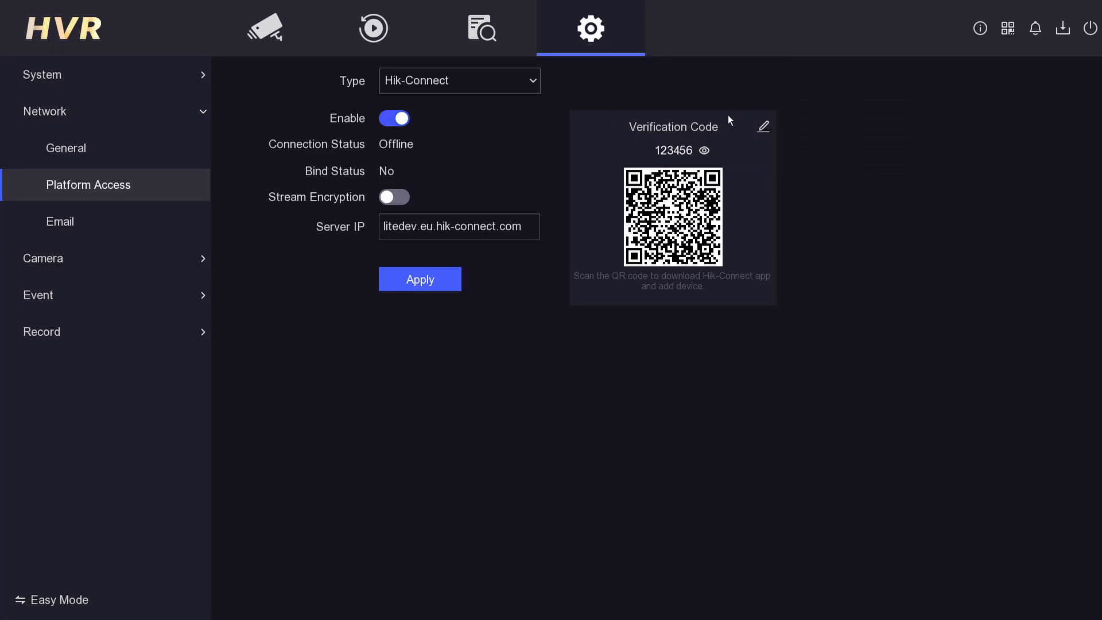
Apply the Hik-Connect settings and reload the platform access page to check the connection status.
left_click(427, 279)
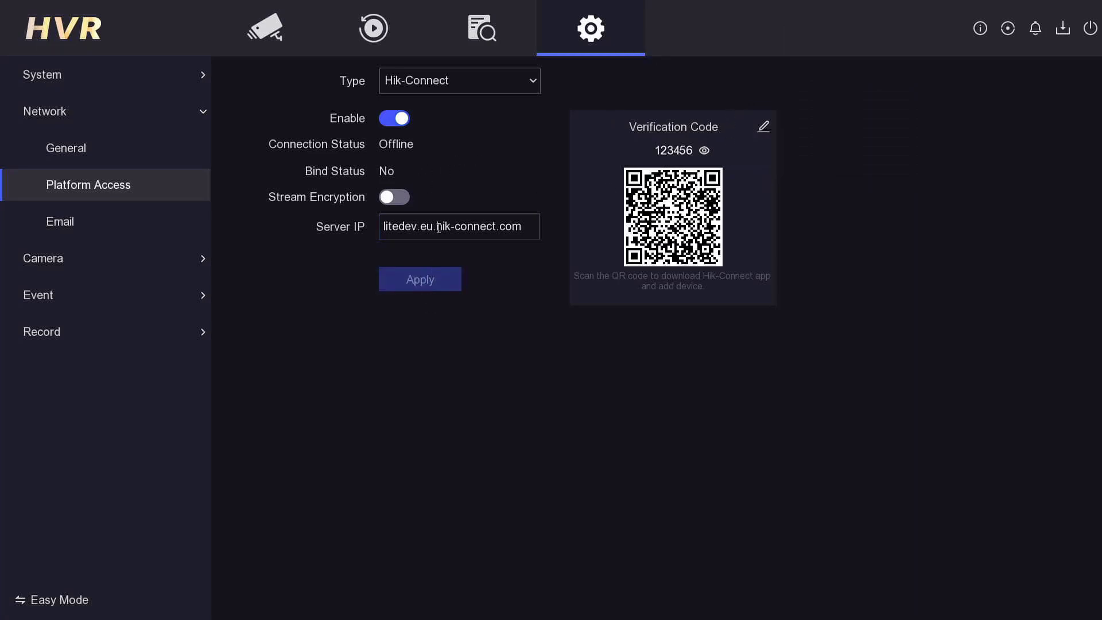
left_click(121, 153)
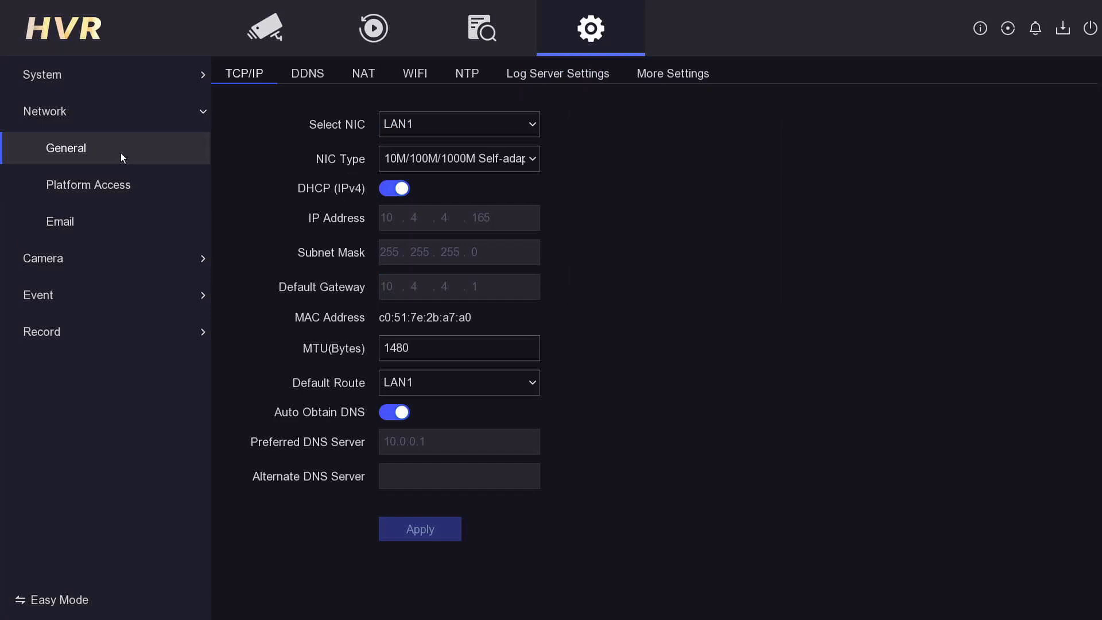
left_click(128, 179)
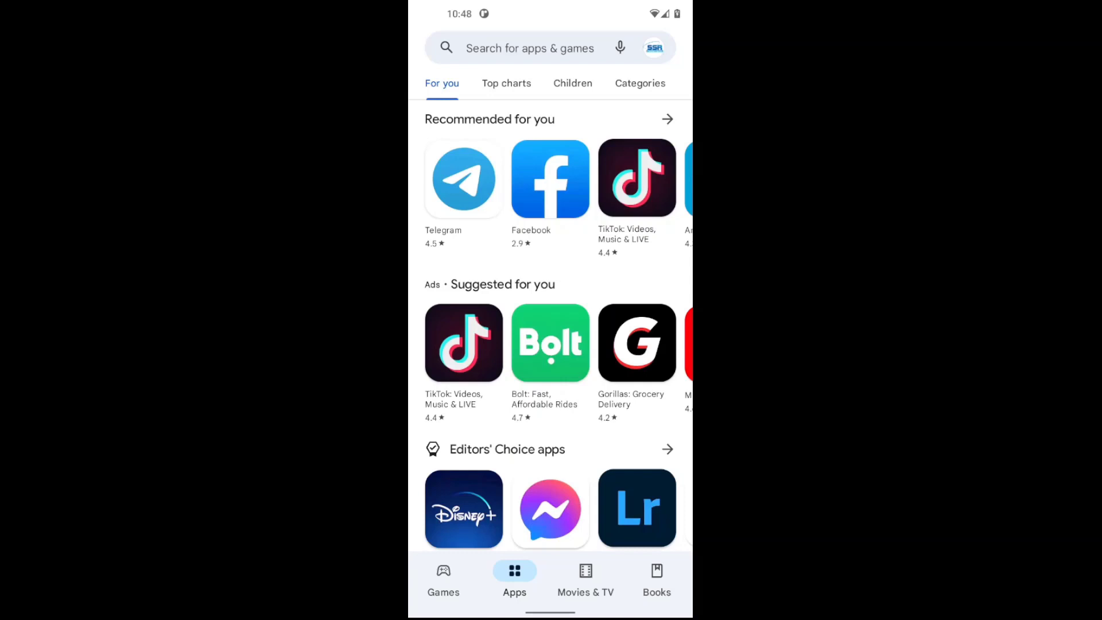
Switch to Google Play on the phone, find HiLookVision by searching for "hilookv", and launch the app.
left_click(529, 48)
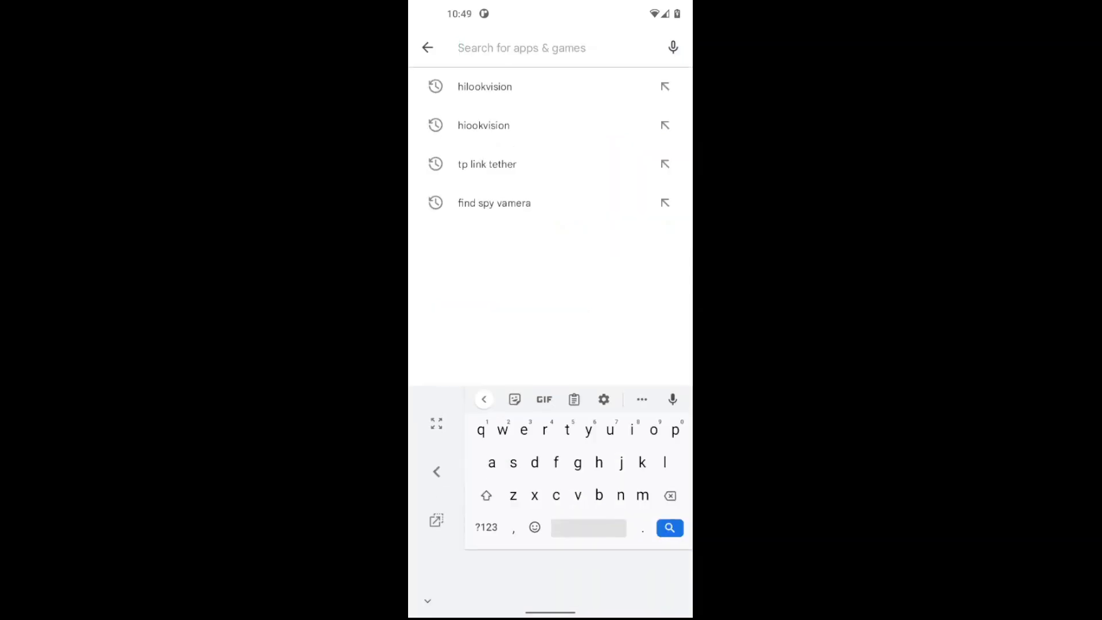
type("hilook")
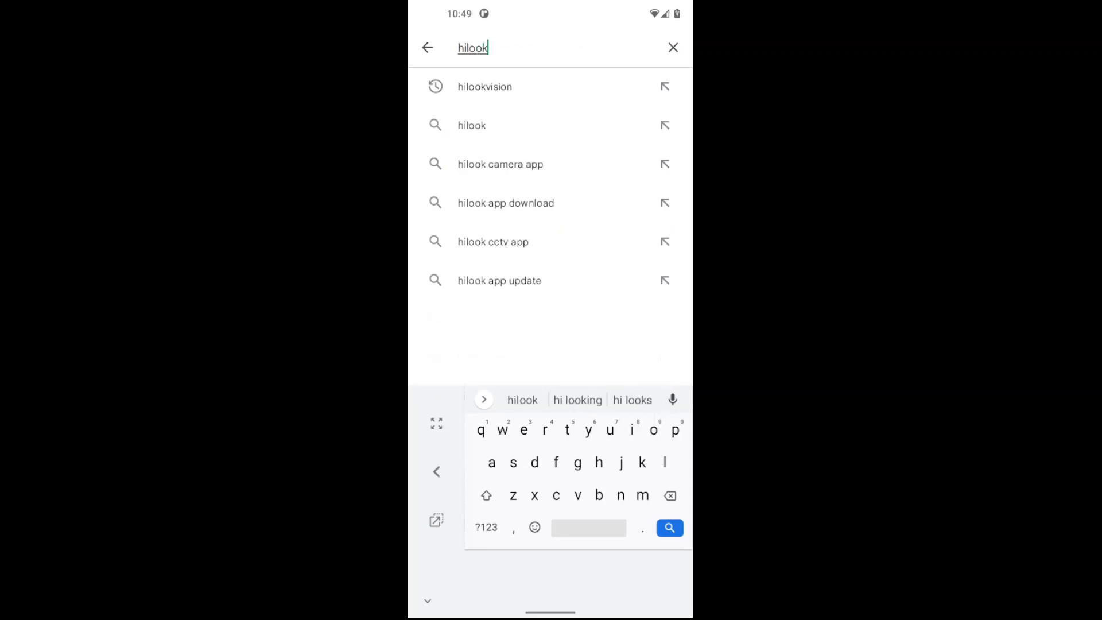
type("v")
left_click(488, 122)
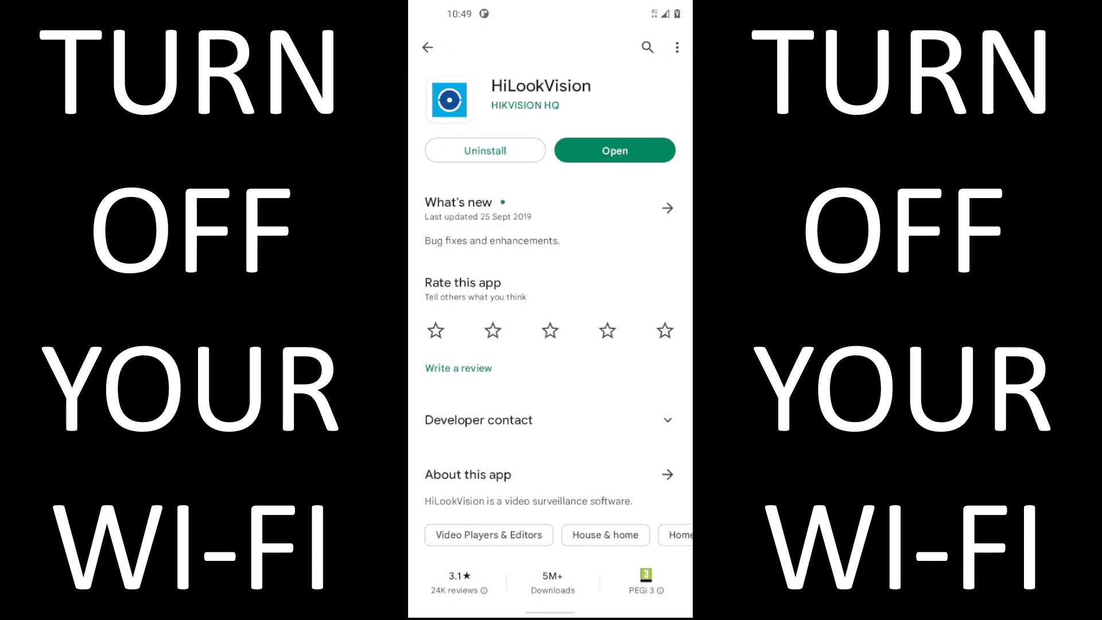
left_click(615, 151)
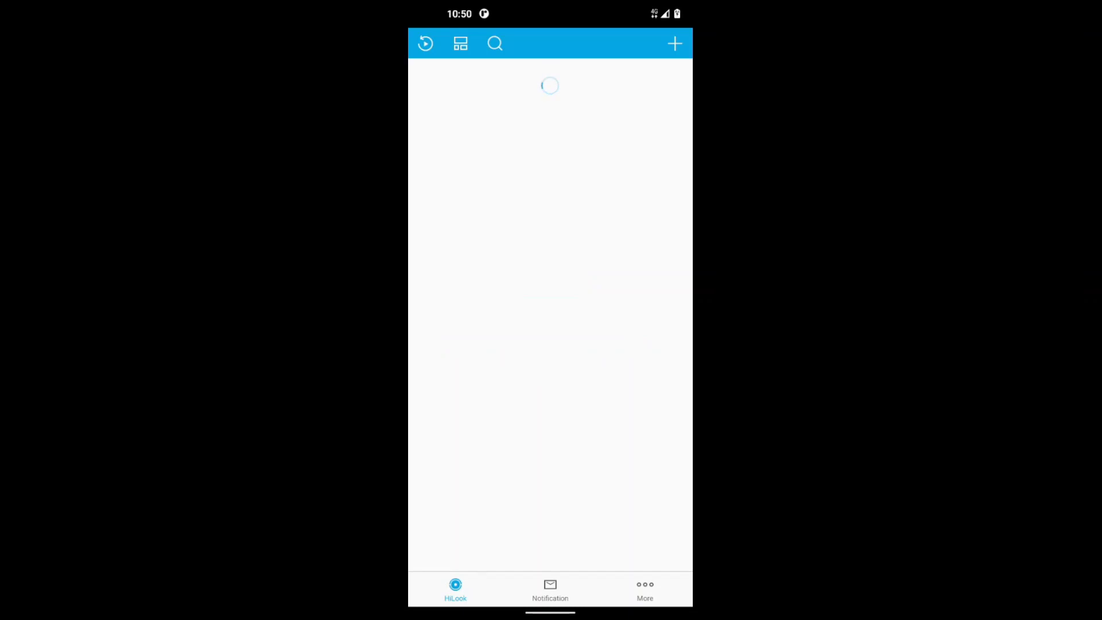
Add the iDS-7208HUHI-K1-4S(B) recorder to HiLookVision without configuring DDNS, and open its live view.
left_click(550, 396)
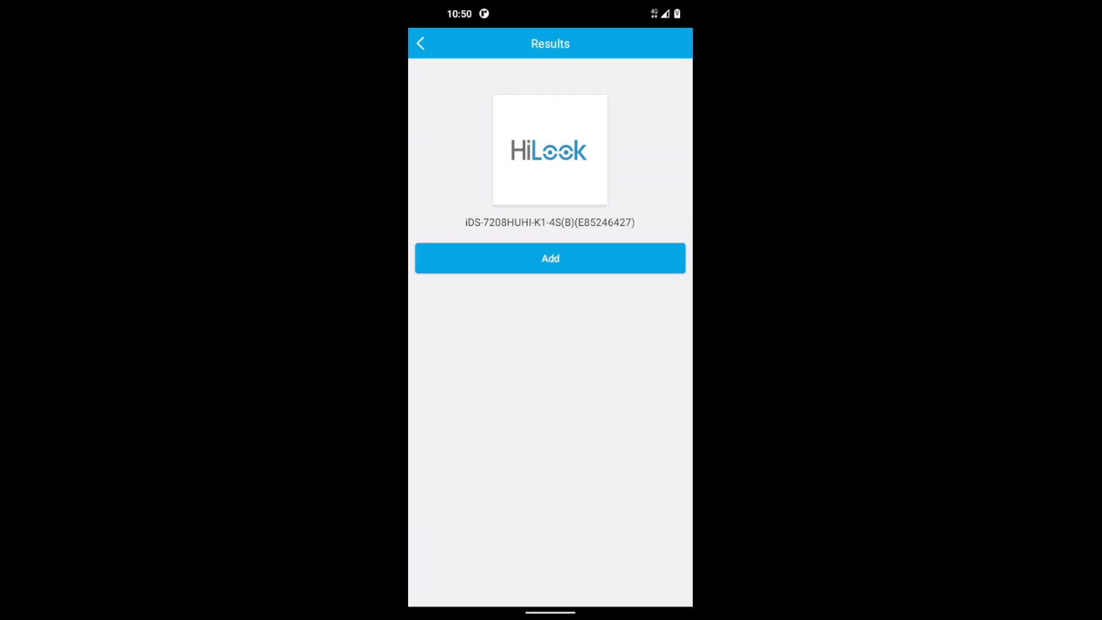
left_click(550, 258)
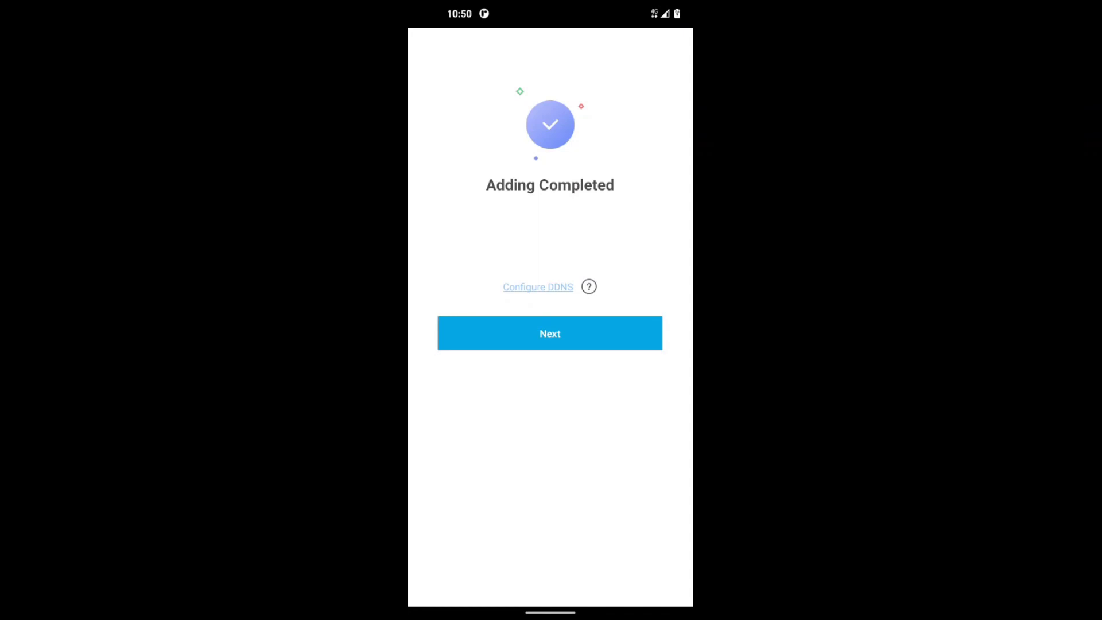
left_click(550, 334)
left_click(550, 177)
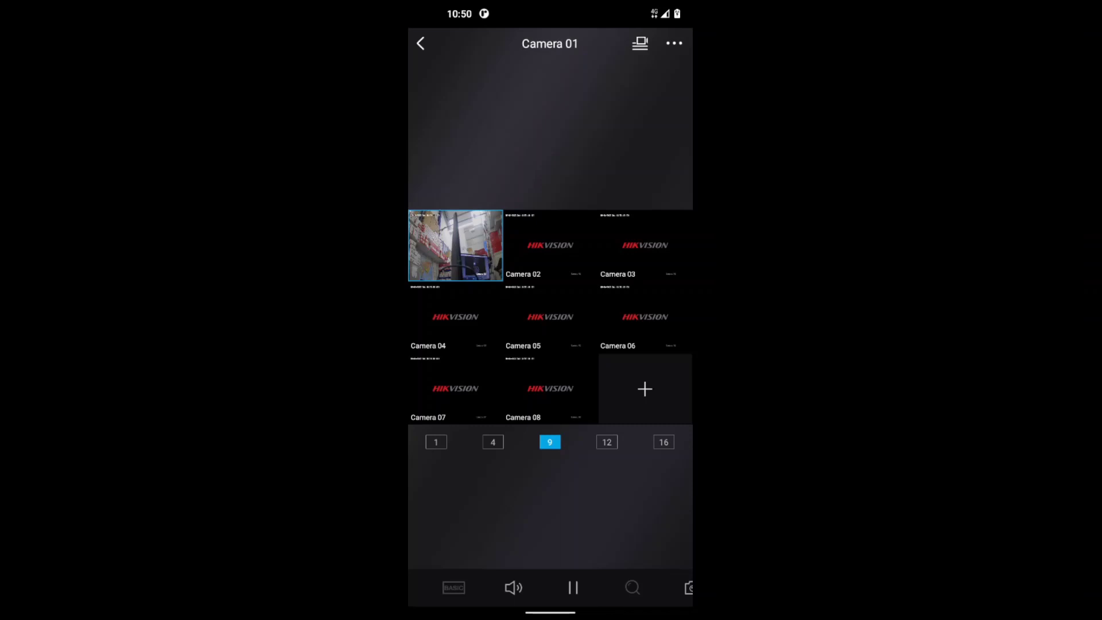
View the cameras in the 1-, 4- and 12-window layouts, and look over the additional options for Camera 01.
left_click(436, 442)
left_click(493, 442)
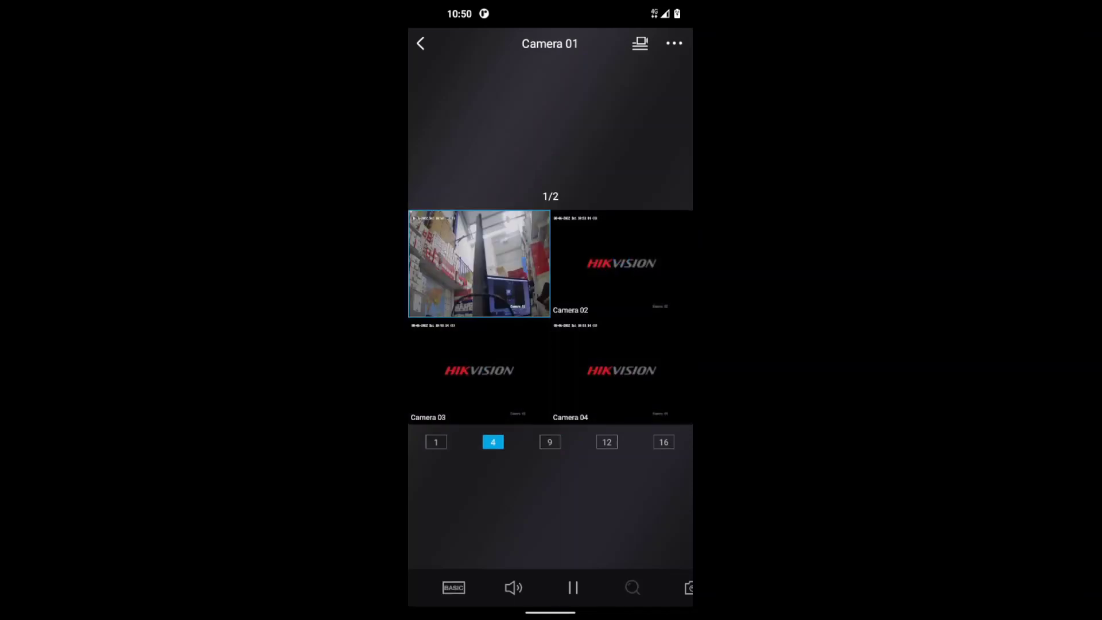
left_click(607, 442)
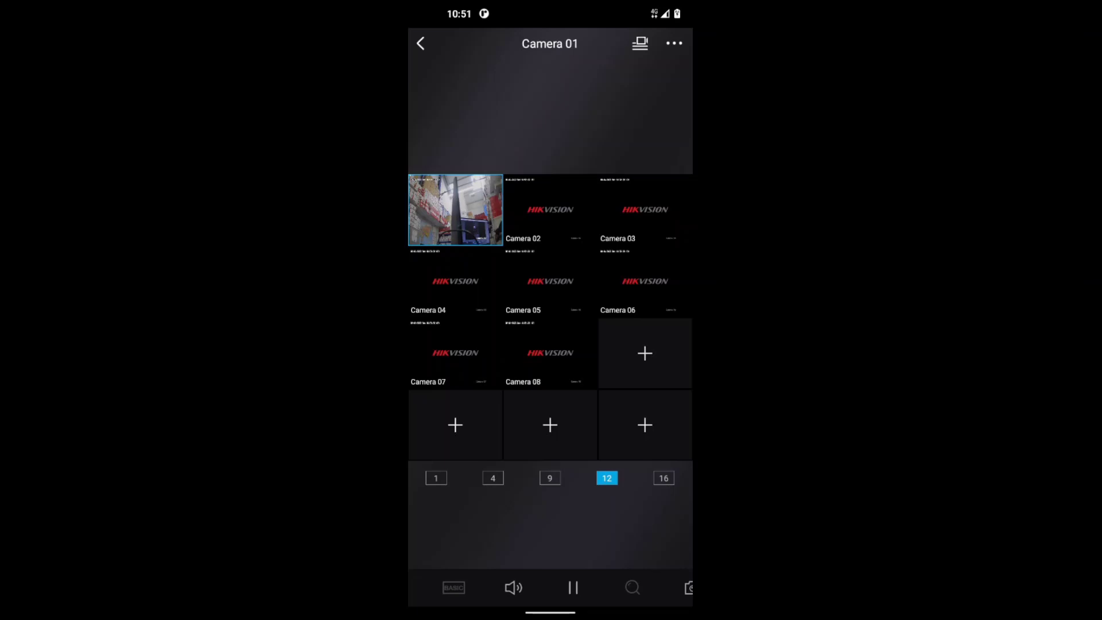
left_click(674, 43)
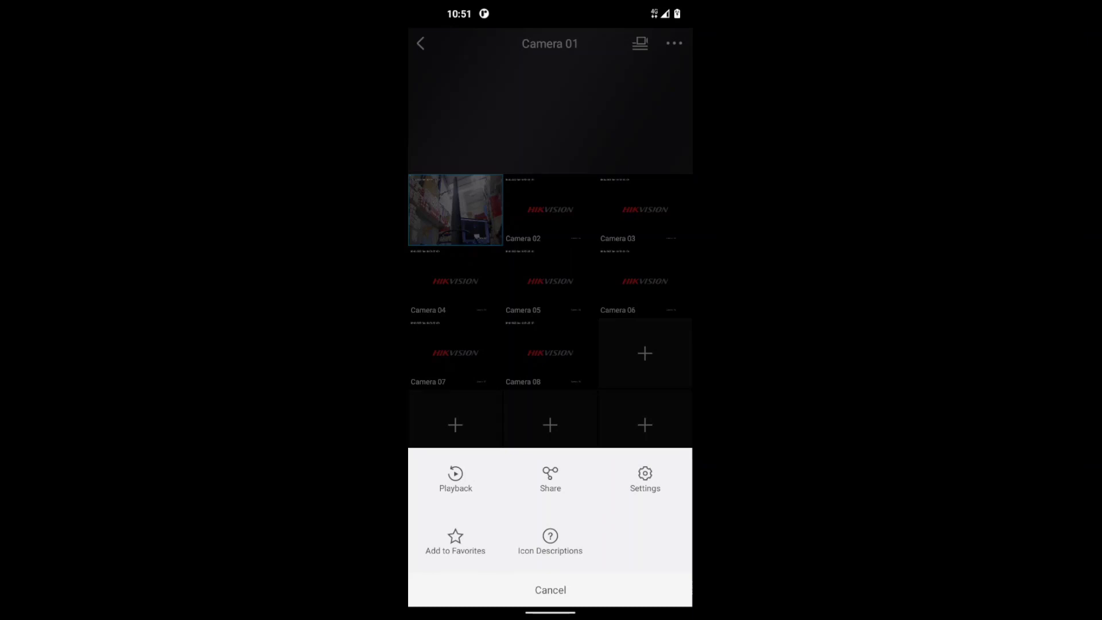
key("Escape")
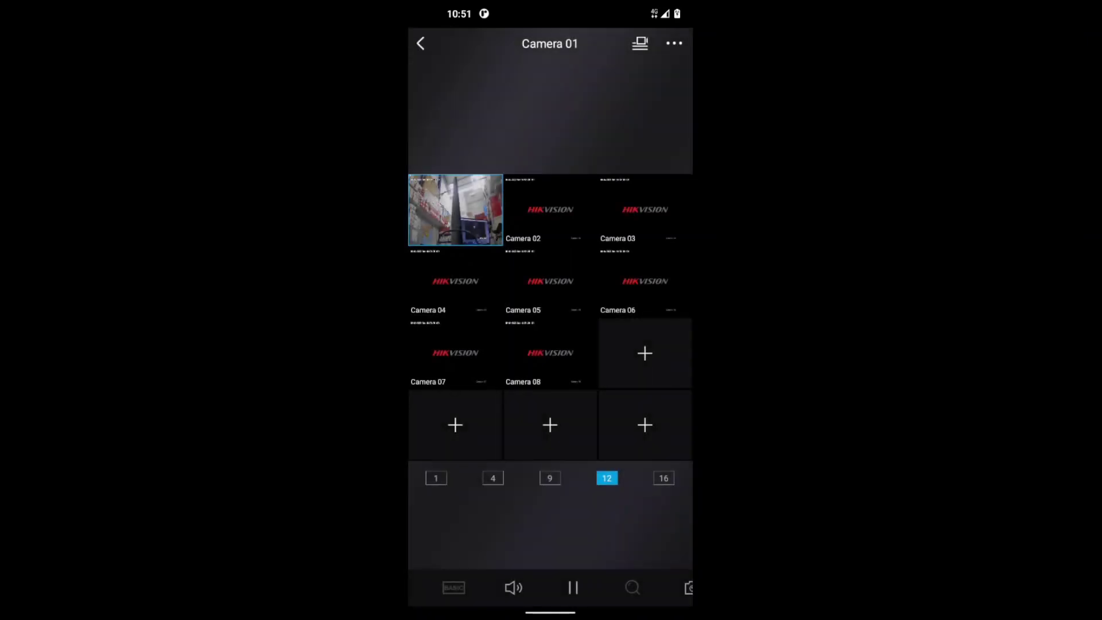